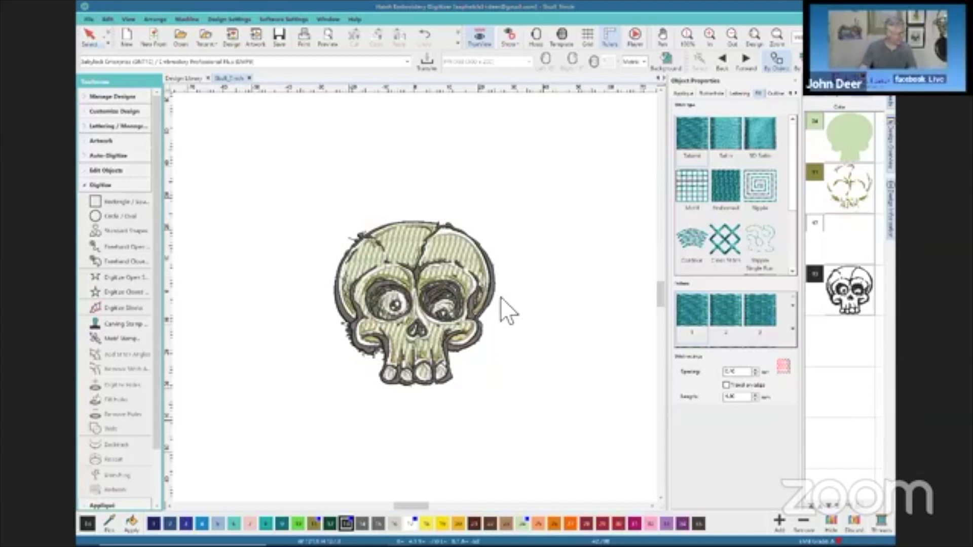
Step: Fit the whole skull design in the window and turn off TrueView to show the plain stitches
{"action": "key", "text": "0"}
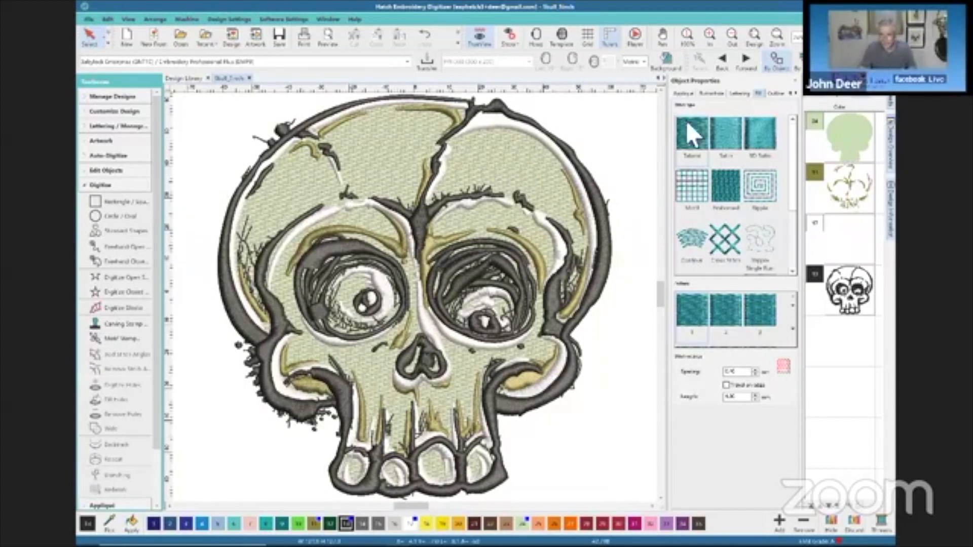
{"action": "left_click", "coordinate": [839, 136]}
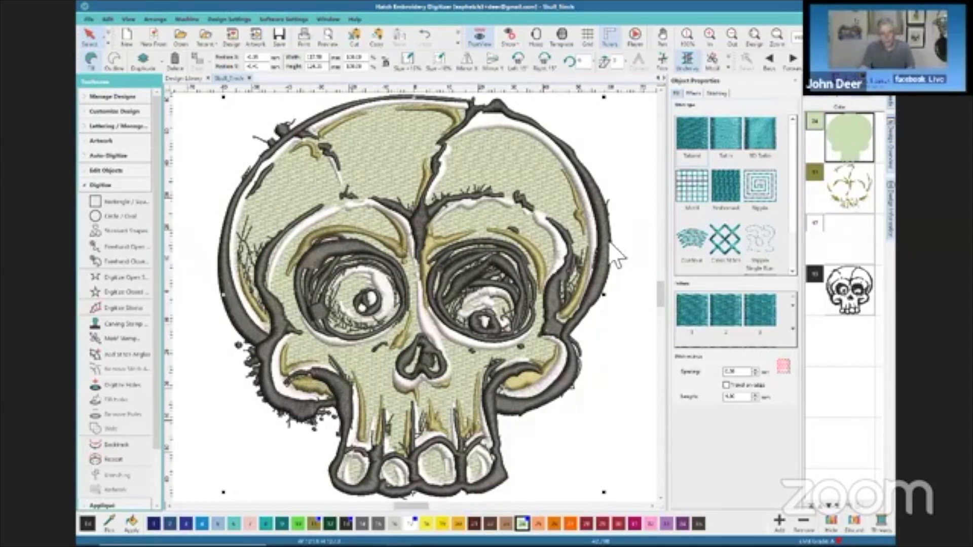
{"action": "key", "text": "t"}
{"action": "left_click", "coordinate": [634, 157]}
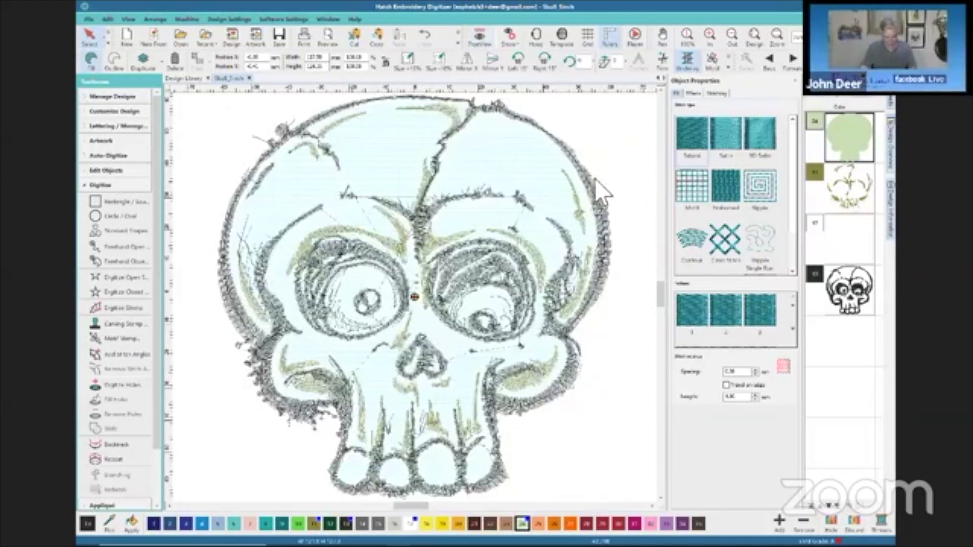
Step: Duplicate the light green skull background fill twice
{"action": "left_click", "coordinate": [847, 135]}
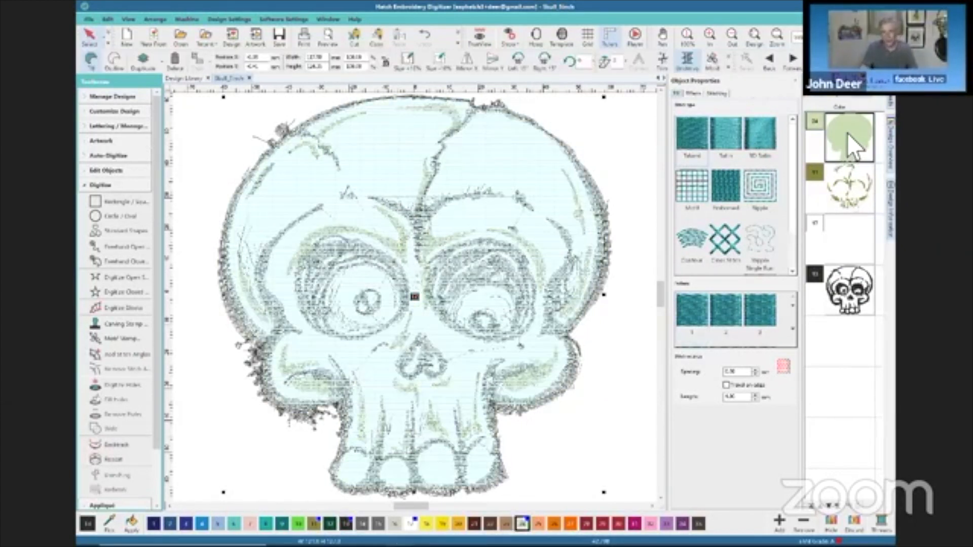
{"action": "right_click", "coordinate": [847, 133]}
{"action": "left_click", "coordinate": [827, 205]}
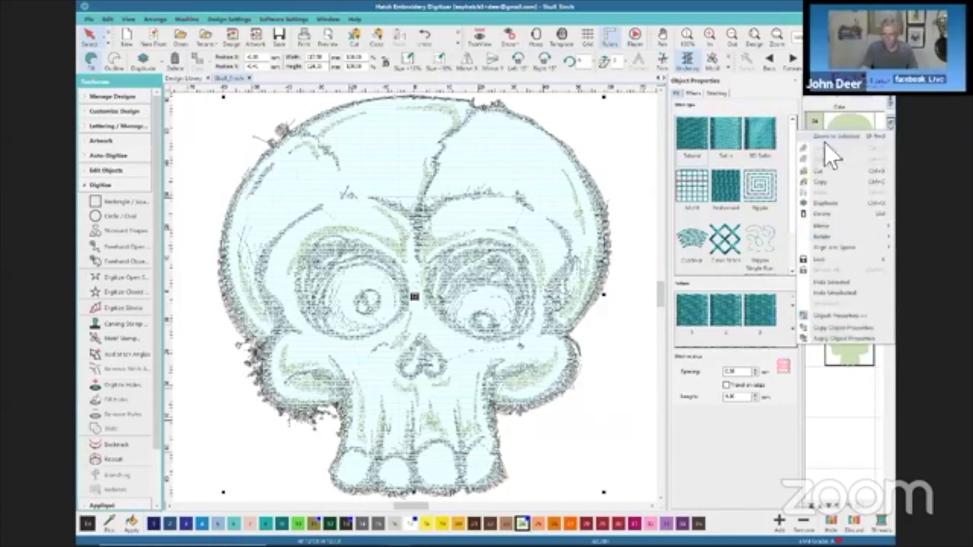
{"action": "left_click", "coordinate": [820, 203]}
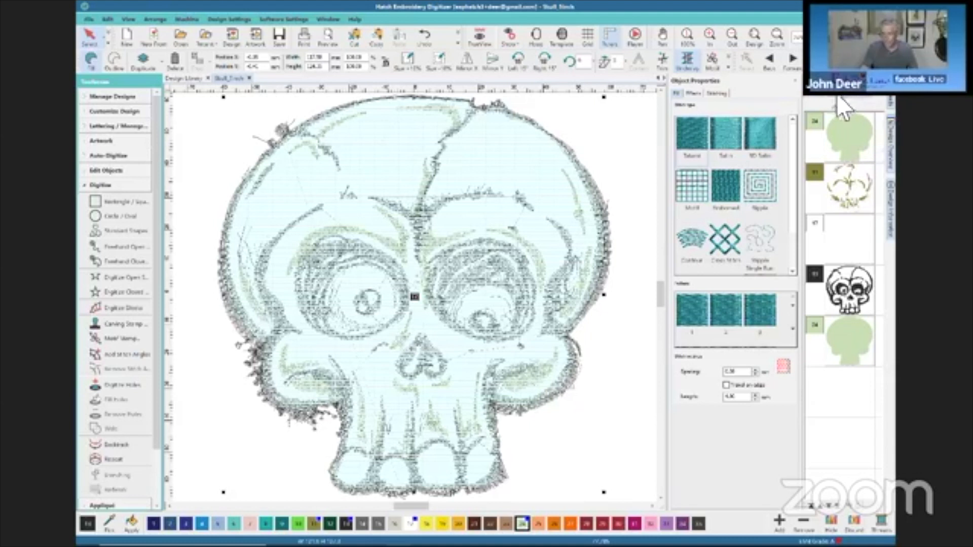
Step: Convert the first copy of the green fill, second to last in the object sequence, to a Single Run outline
{"action": "left_click", "coordinate": [862, 104]}
{"action": "left_click_drag", "start_coordinate": [881, 129], "coordinate": [873, 491]}
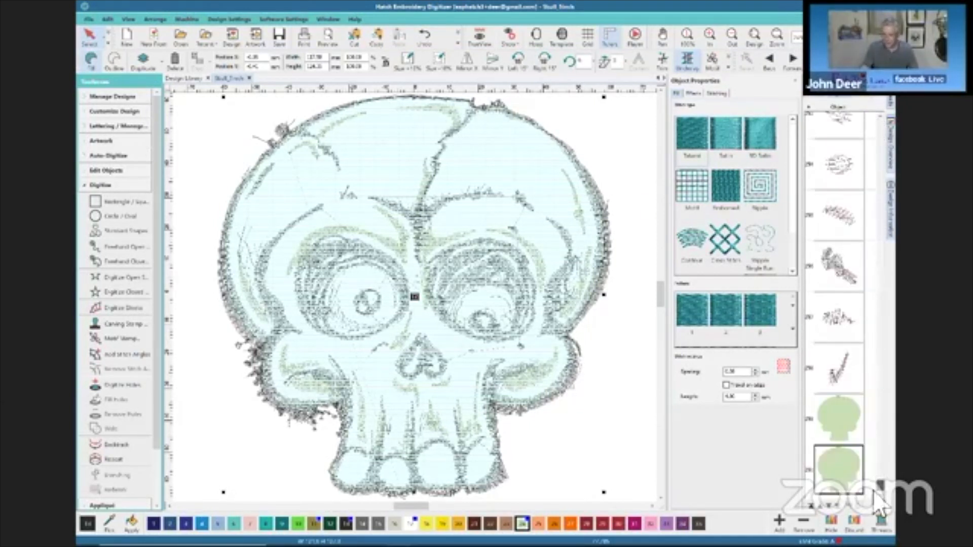
{"action": "left_click", "coordinate": [834, 424]}
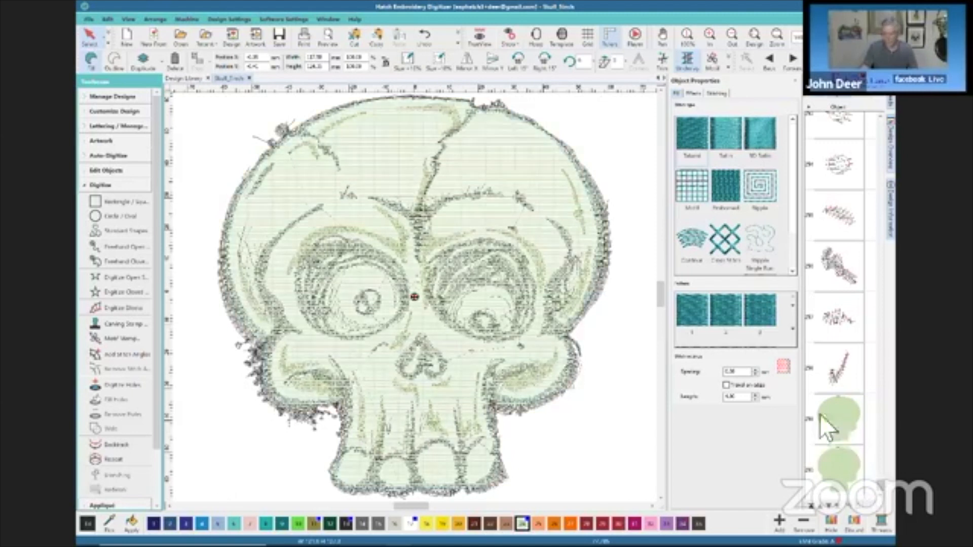
{"action": "left_click", "coordinate": [113, 56]}
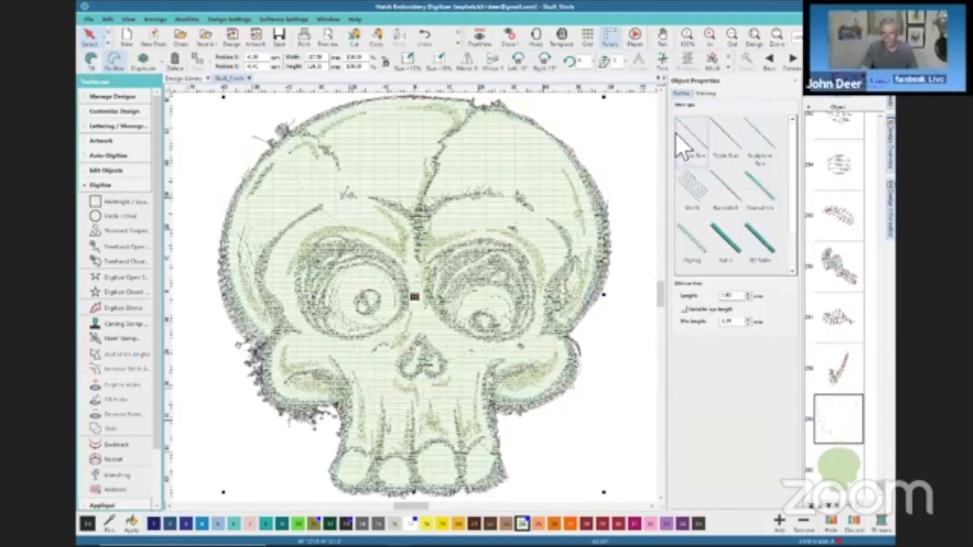
Step: Turn the last copy of the skull fill into a dark red Single Run outline and add a repeat of that run
{"action": "left_click", "coordinate": [833, 464]}
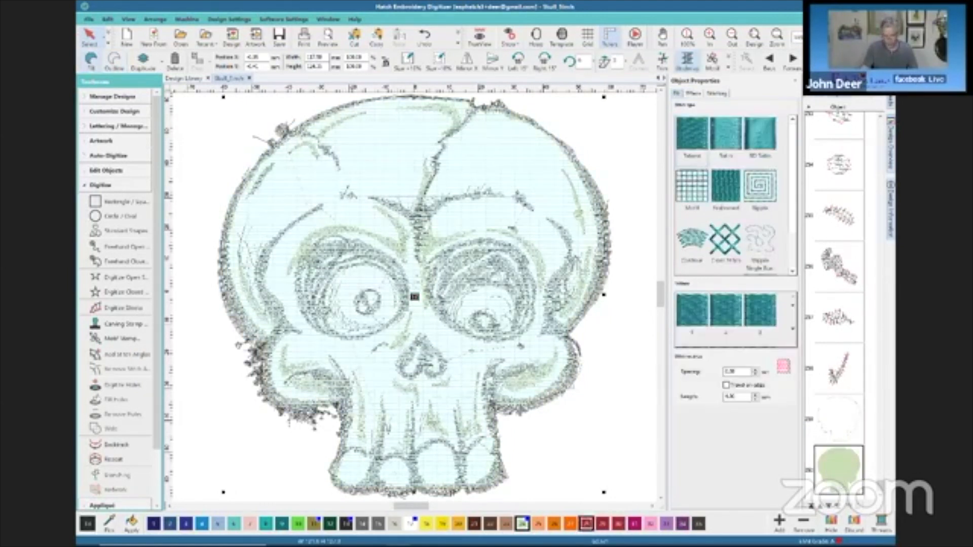
{"action": "left_click", "coordinate": [587, 523]}
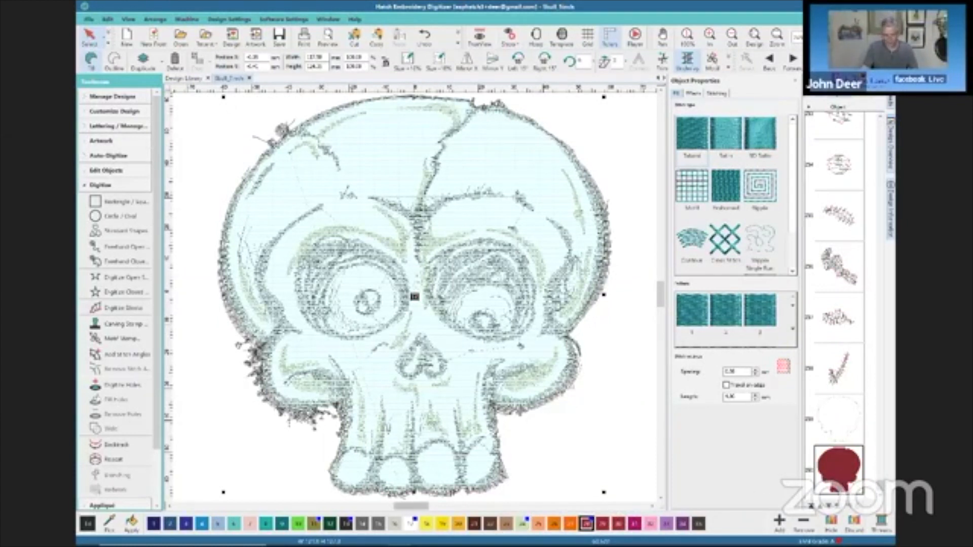
{"action": "left_click", "coordinate": [120, 62]}
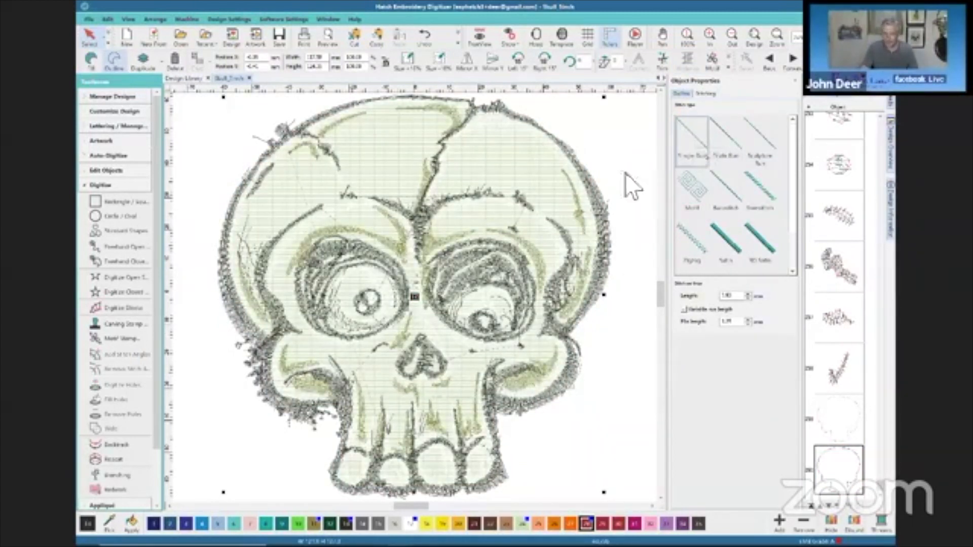
{"action": "left_click", "coordinate": [113, 461]}
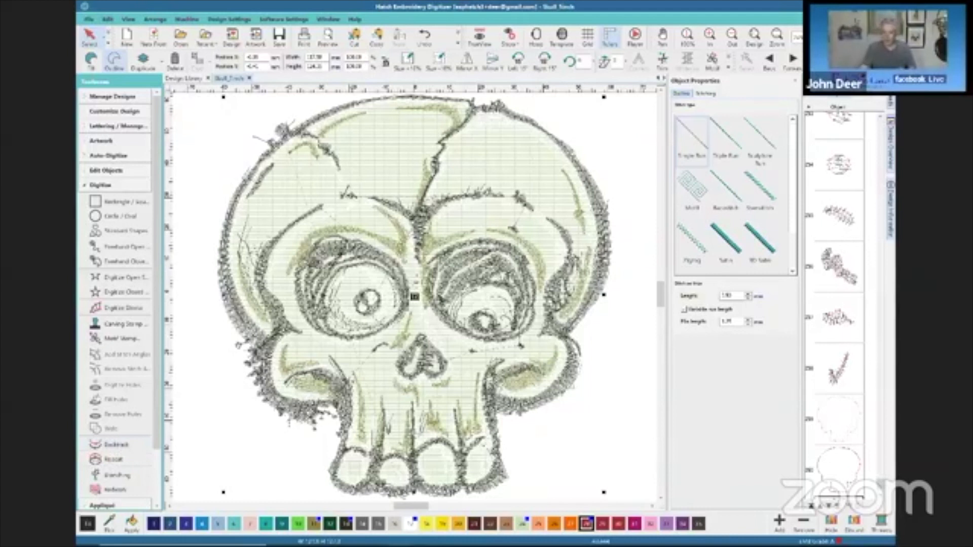
Step: Move the three skull outlines together to the start of the stitching sequence, ahead of the green fill, and check the red color block
{"action": "left_click", "coordinate": [880, 486]}
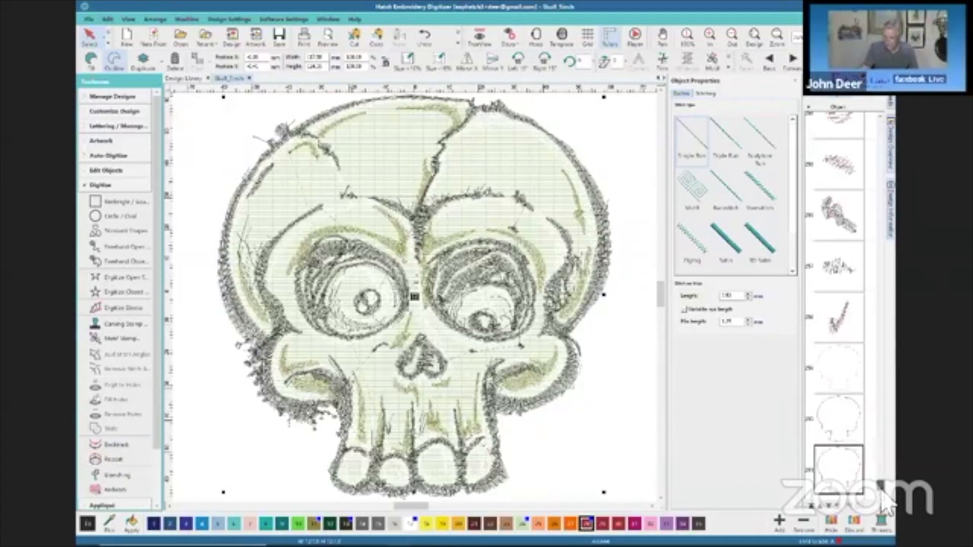
{"action": "left_click", "coordinate": [839, 376]}
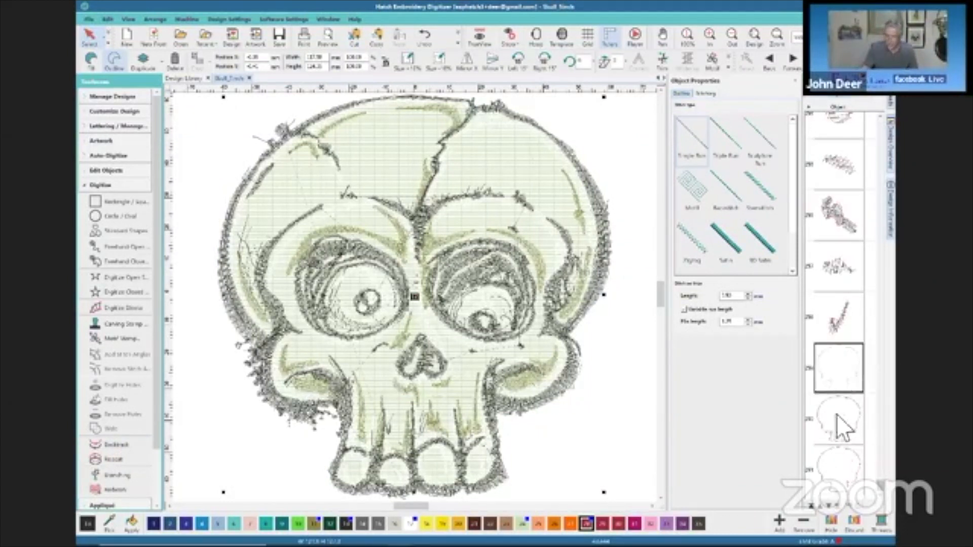
{"action": "left_click", "coordinate": [843, 472], "text": "shift"}
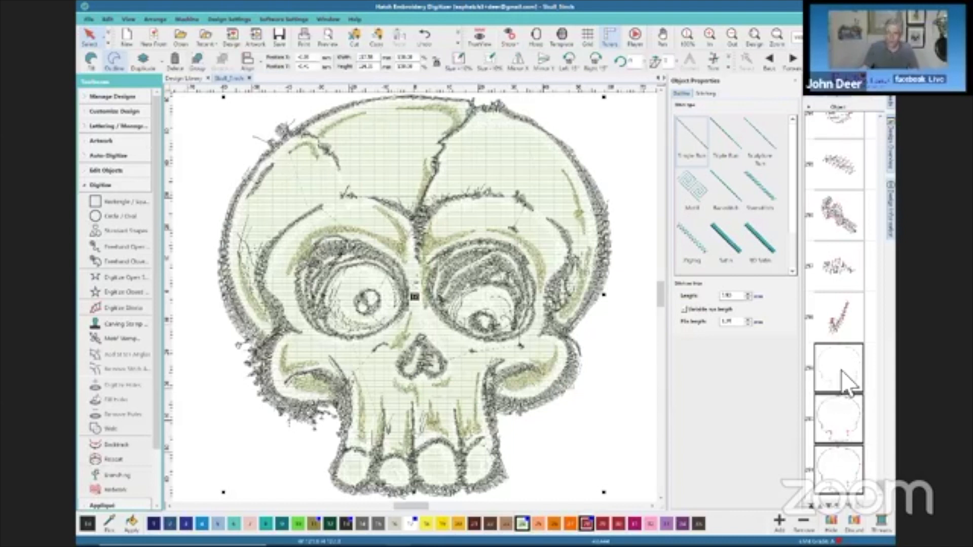
{"action": "left_click", "coordinate": [858, 99]}
{"action": "left_click_drag", "start_coordinate": [860, 163], "coordinate": [849, 114]}
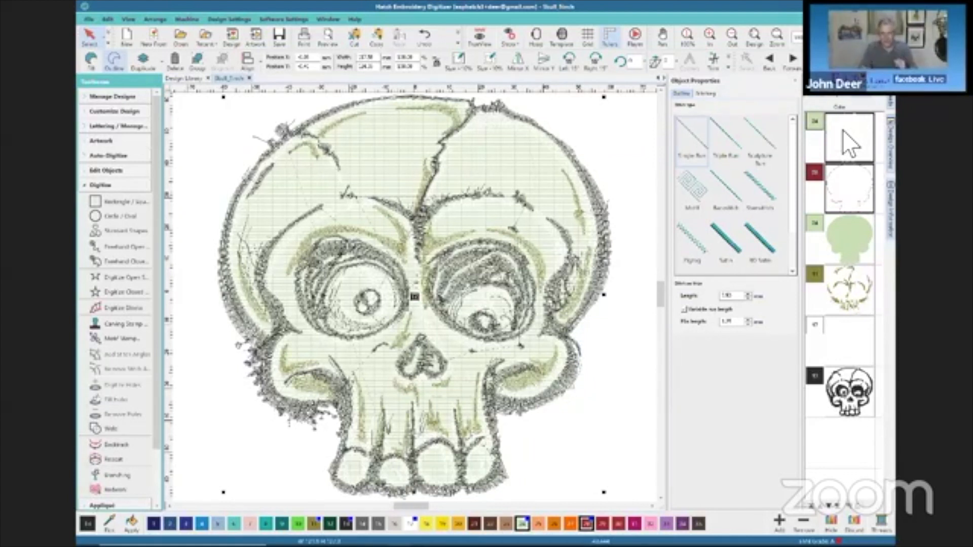
{"action": "left_click", "coordinate": [838, 184]}
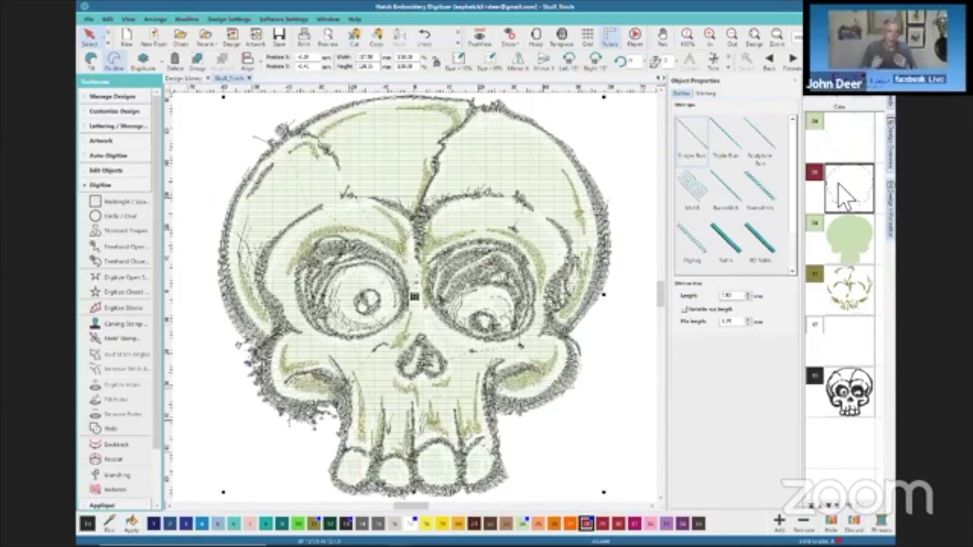
Step: Widen the stitch spacing of the light green tatami fill and enable Travel on edge
{"action": "left_click", "coordinate": [842, 232]}
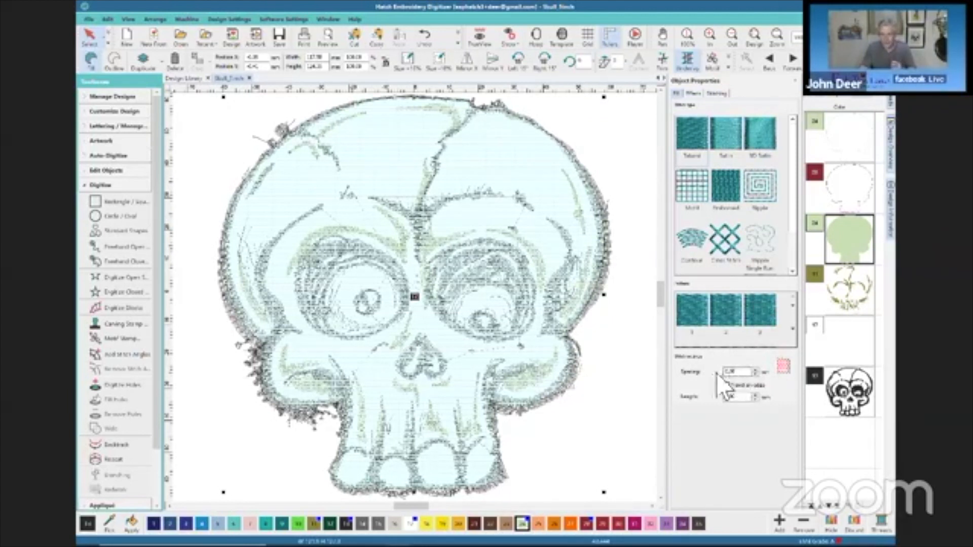
{"action": "left_click_drag", "start_coordinate": [747, 377], "coordinate": [733, 378]}
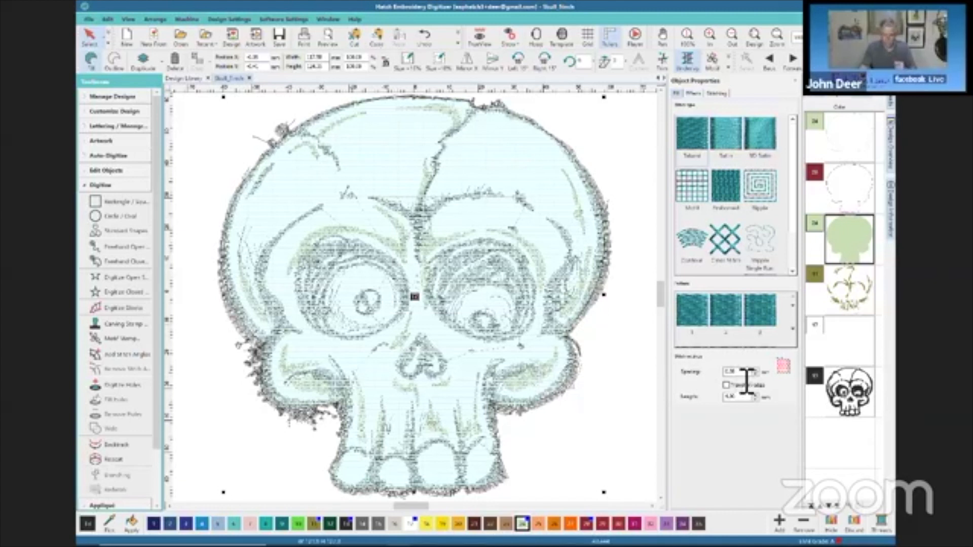
{"action": "double_click", "coordinate": [734, 374]}
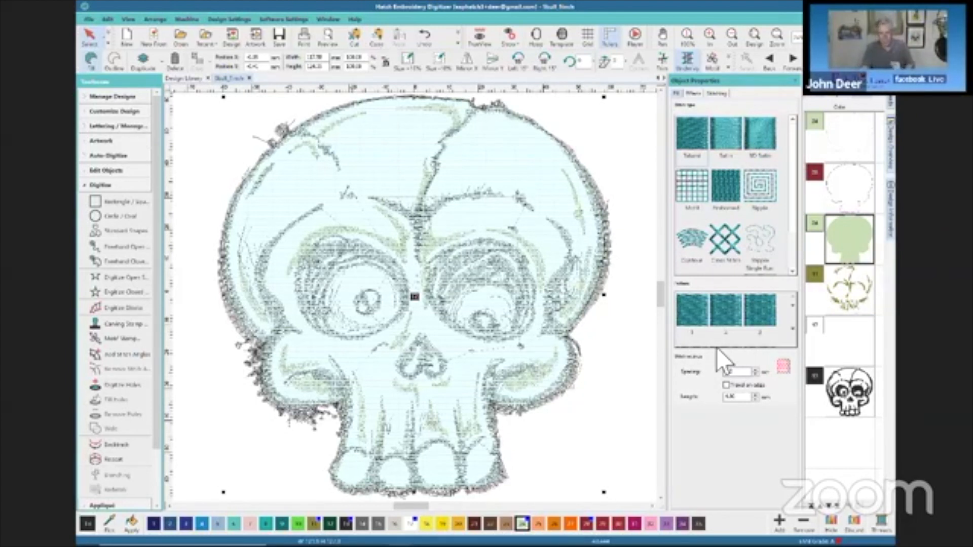
{"action": "key", "text": "Return"}
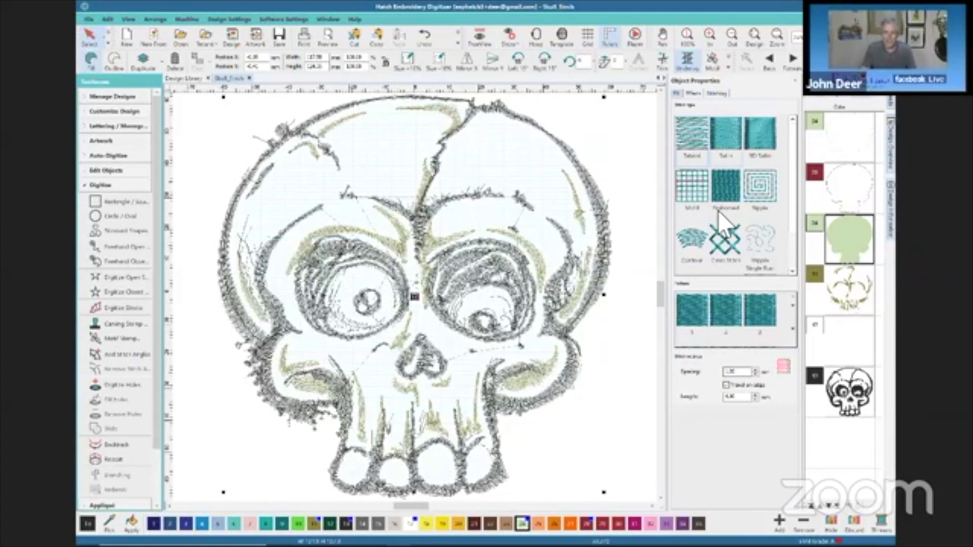
Step: Turn off Underlay 1 on the light green fill and display the design in TrueView again
{"action": "left_click", "coordinate": [717, 92]}
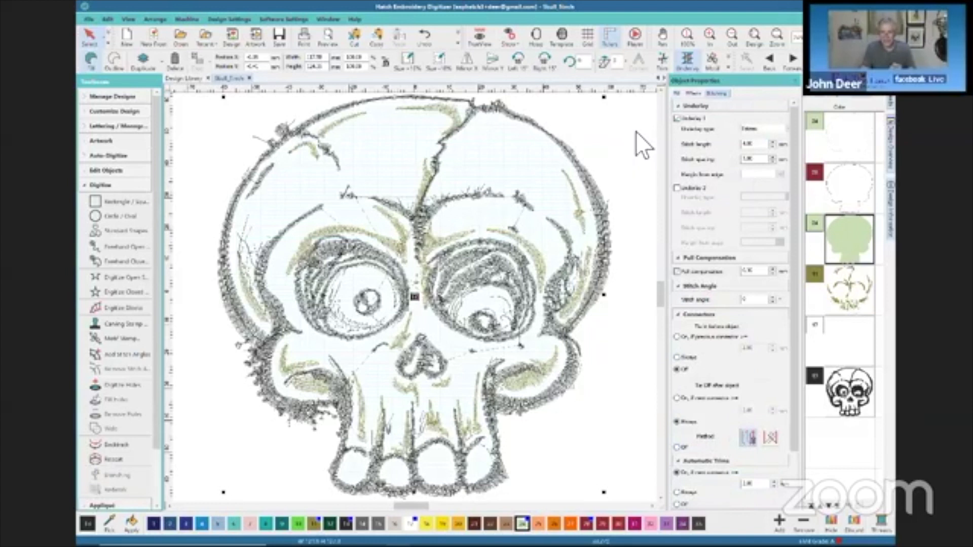
{"action": "left_click", "coordinate": [675, 117]}
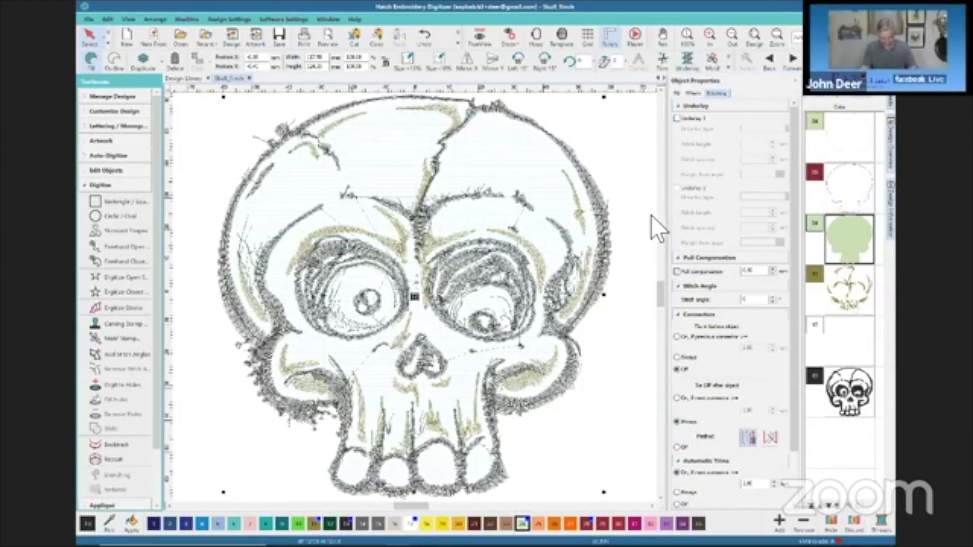
{"action": "key", "text": "t"}
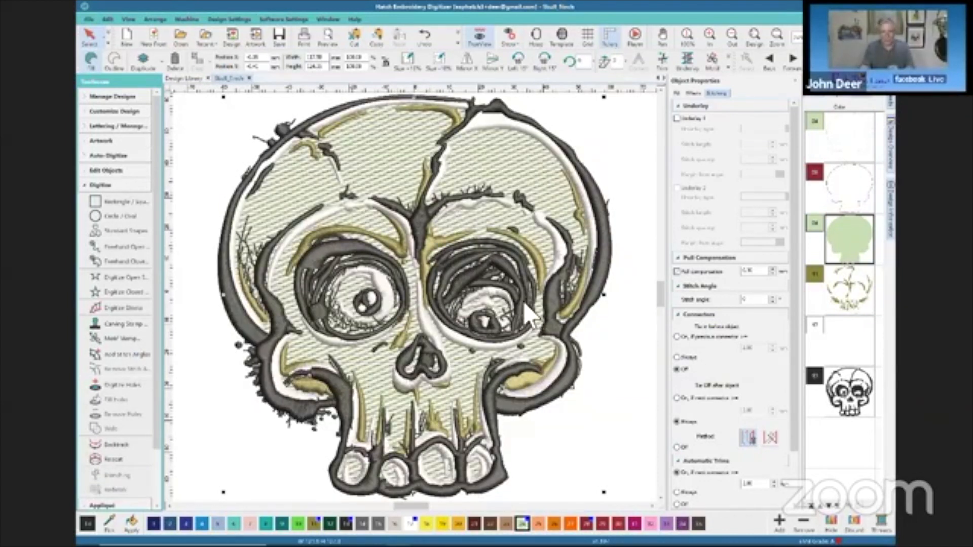
Step: Play the stitch-out simulation of the skull, adjusting its playback speed, and skip to the end of the design
{"action": "left_click", "coordinate": [632, 34]}
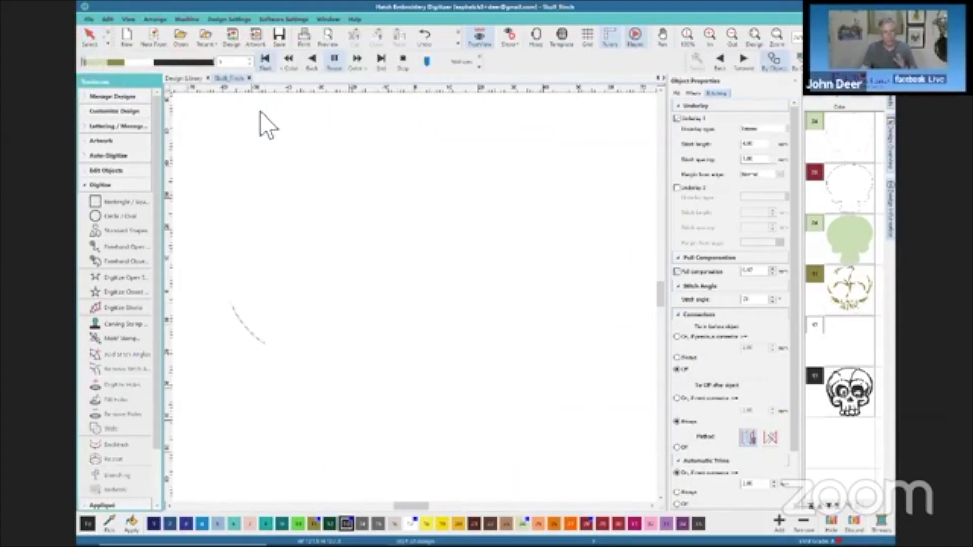
{"action": "left_click", "coordinate": [427, 61]}
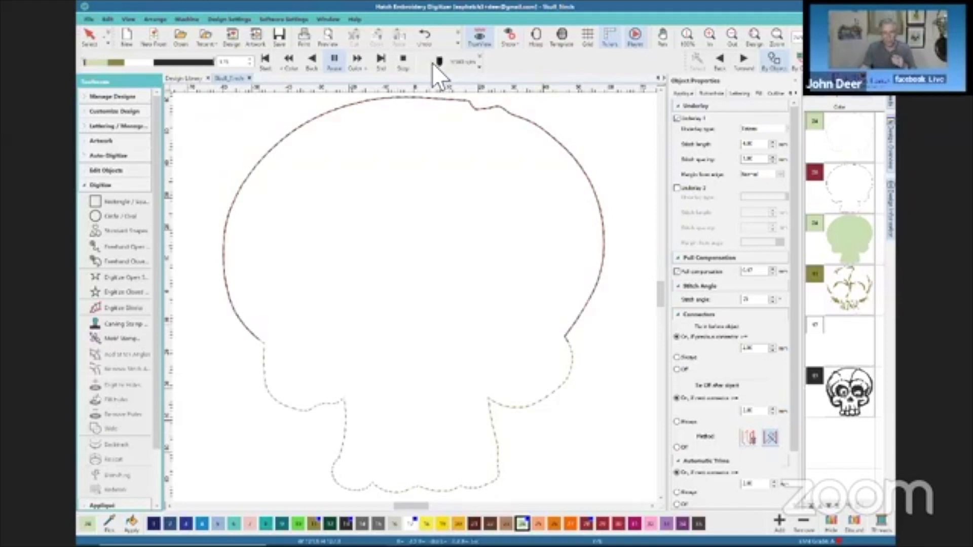
{"action": "left_click", "coordinate": [433, 62]}
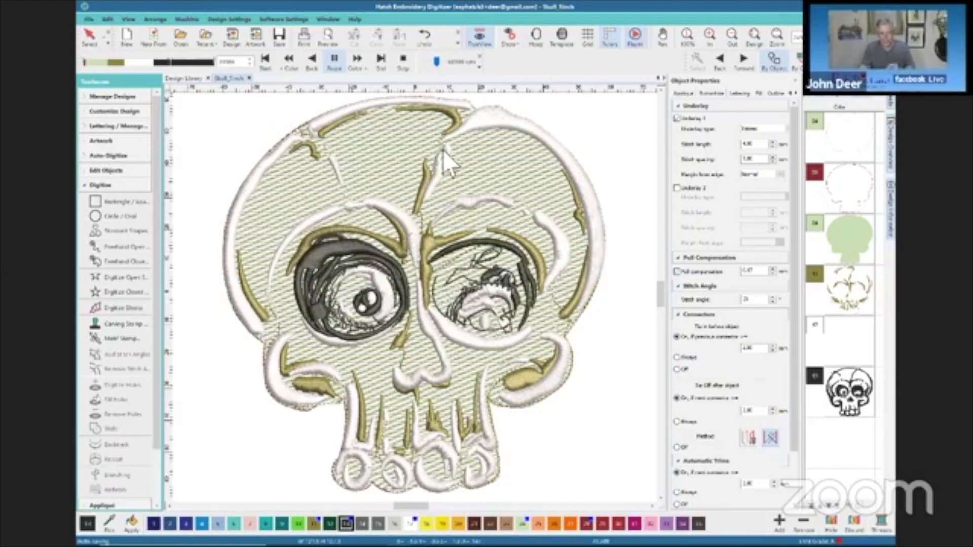
{"action": "left_click", "coordinate": [381, 59]}
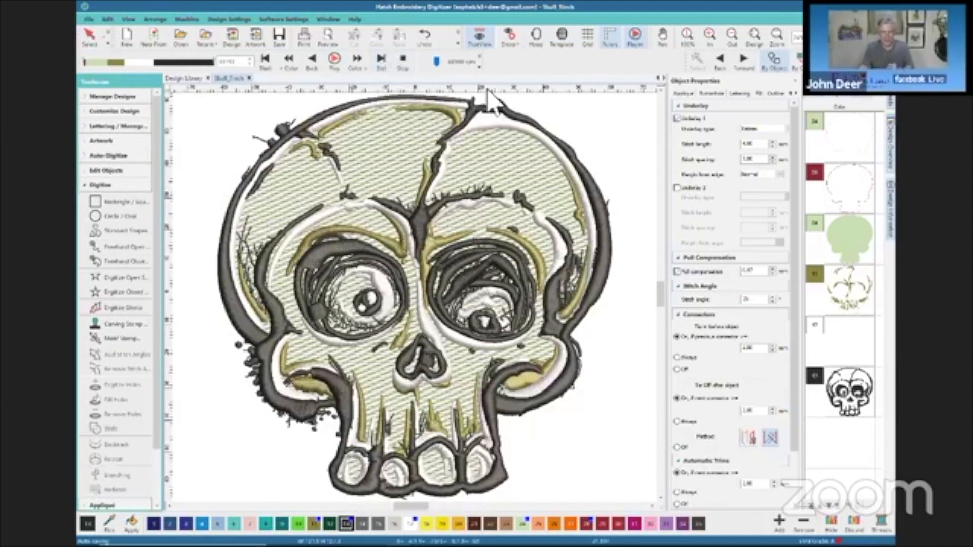